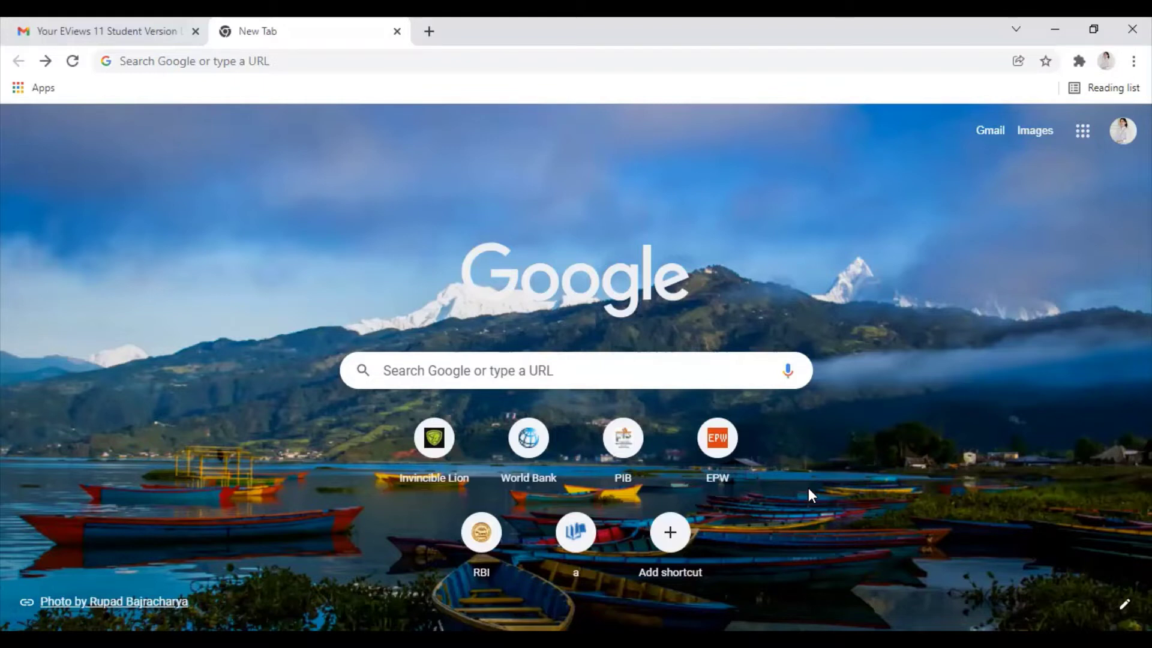
- Search for 'eviews student version 11' and open the EViews 11 Student Version Download result
{"action": "type", "text": "eviews"}
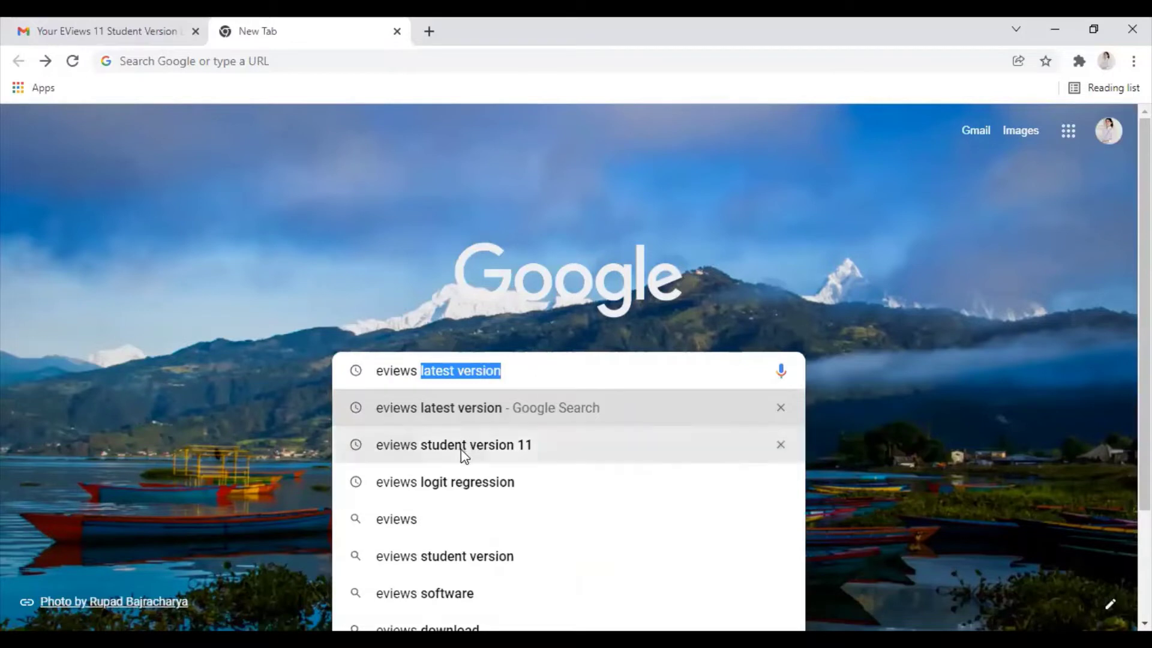
{"action": "left_click", "coordinate": [461, 448]}
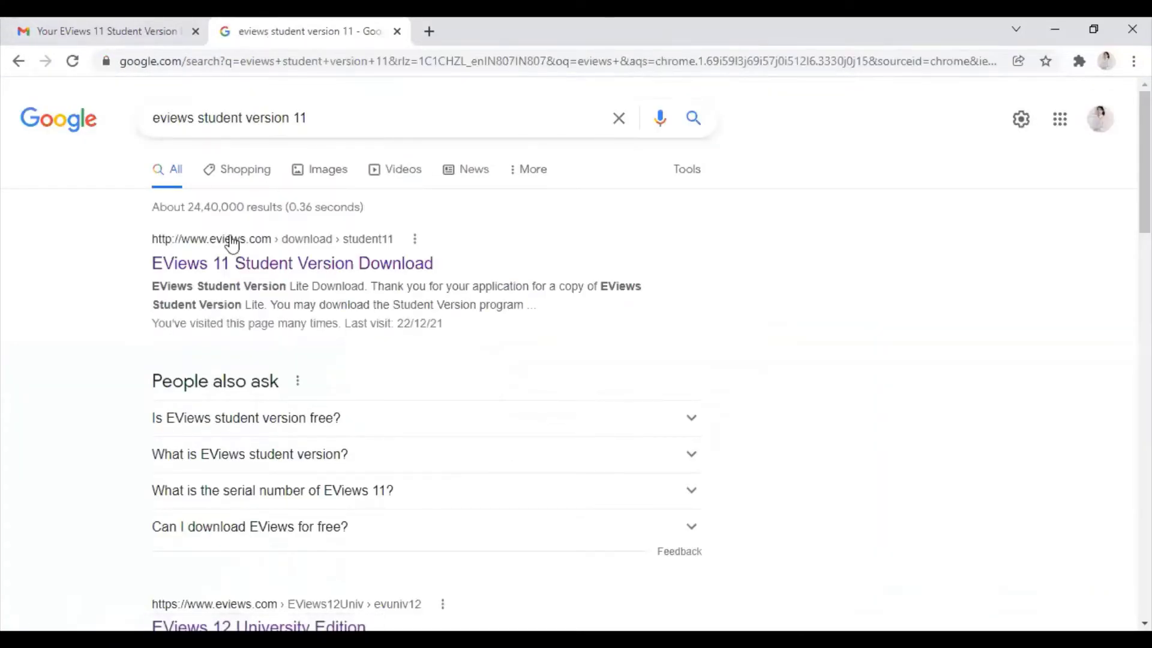
{"action": "left_click", "coordinate": [296, 276]}
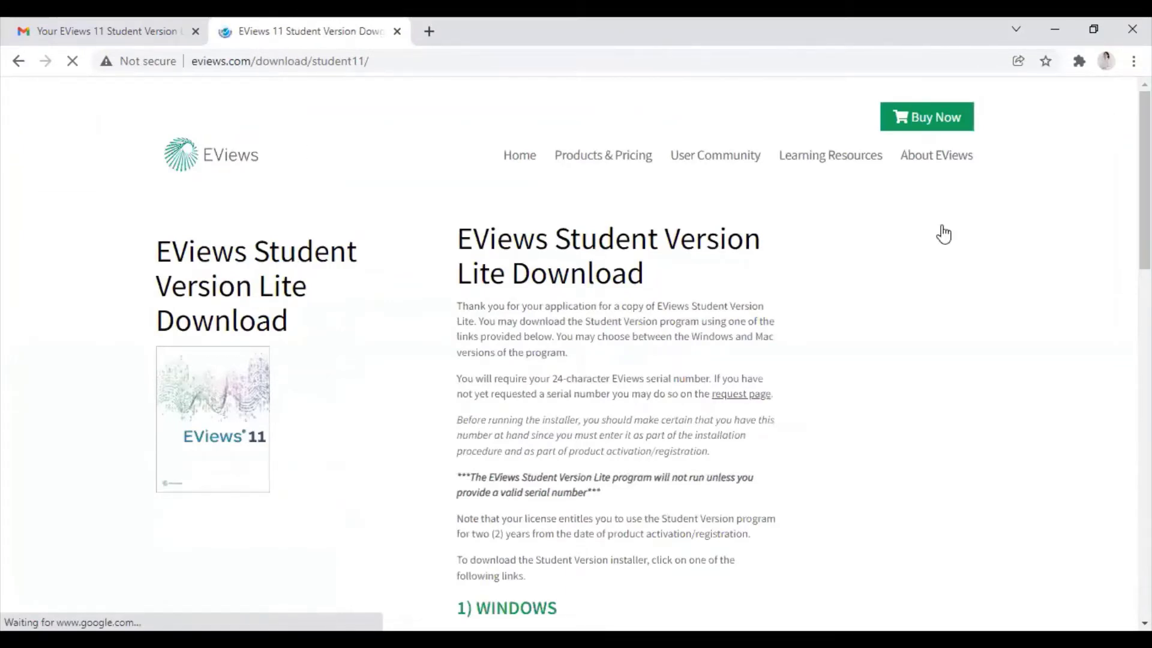
- Scroll the student download page and go to the serial number request page
{"action": "mouse_move", "coordinate": [944, 235]}
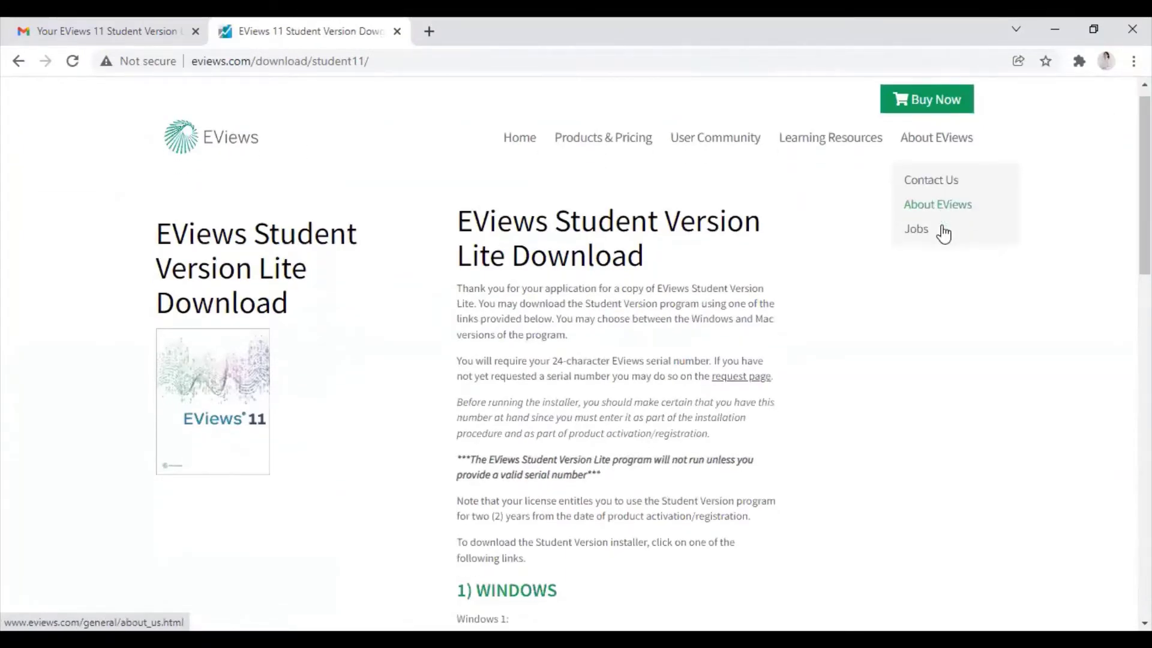
{"action": "scroll", "coordinate": [943, 233], "scroll_direction": "down", "scroll_amount": 3}
{"action": "scroll", "coordinate": [946, 233], "scroll_direction": "up", "scroll_amount": 3}
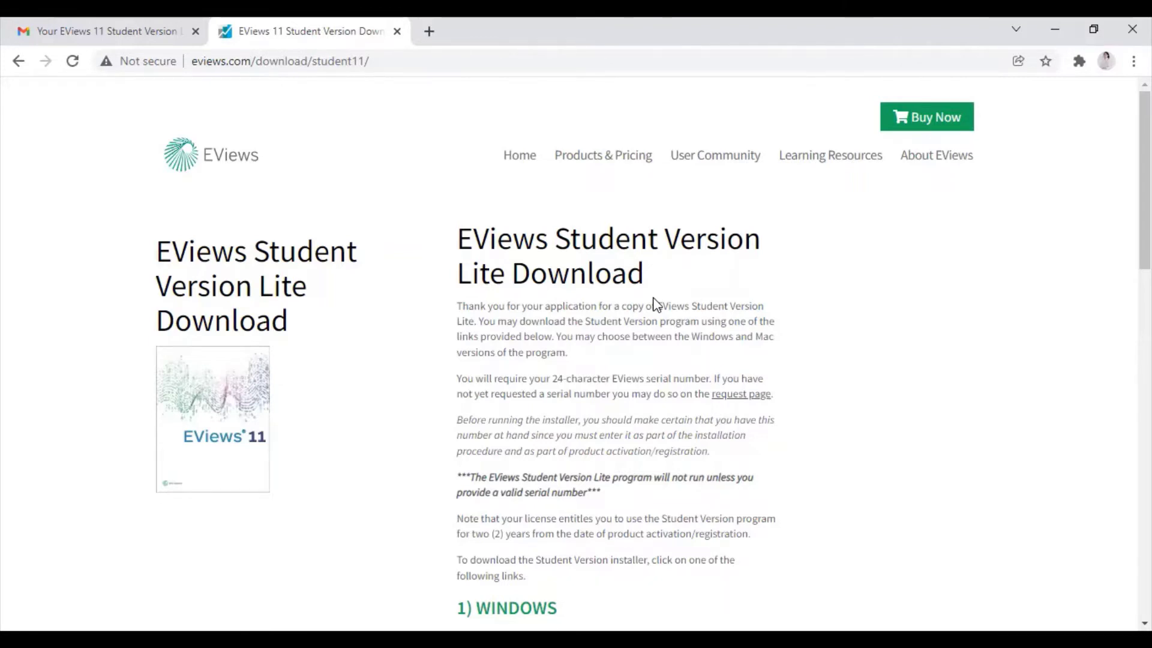
{"action": "scroll", "coordinate": [656, 304], "scroll_direction": "down", "scroll_amount": 1}
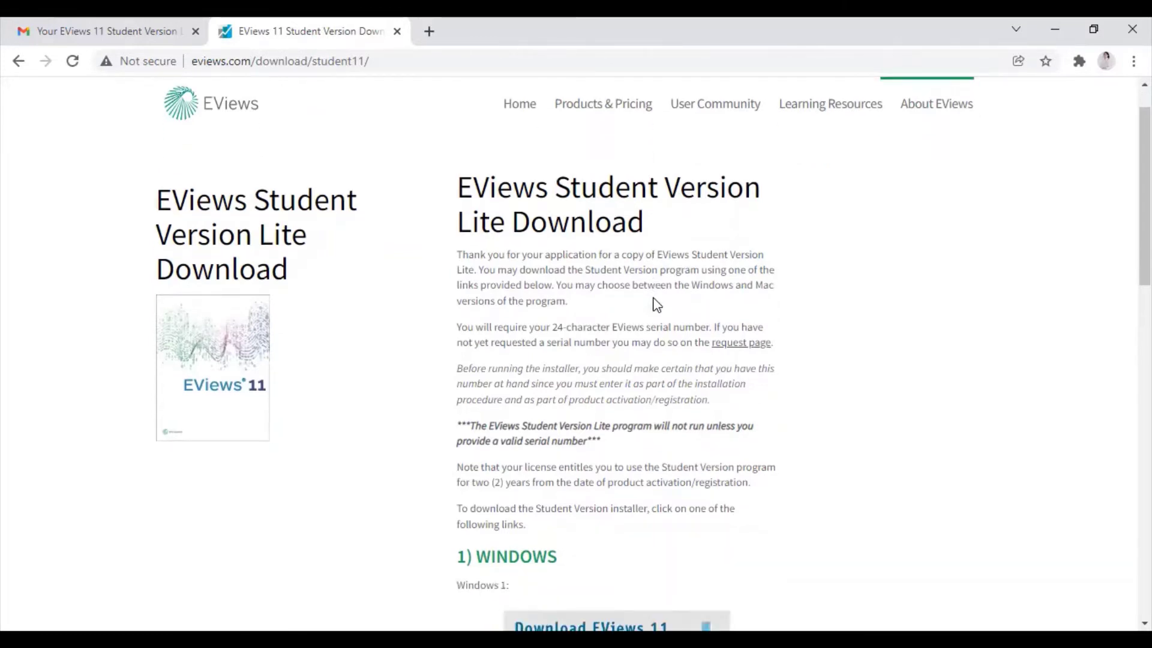
{"action": "left_click", "coordinate": [742, 344]}
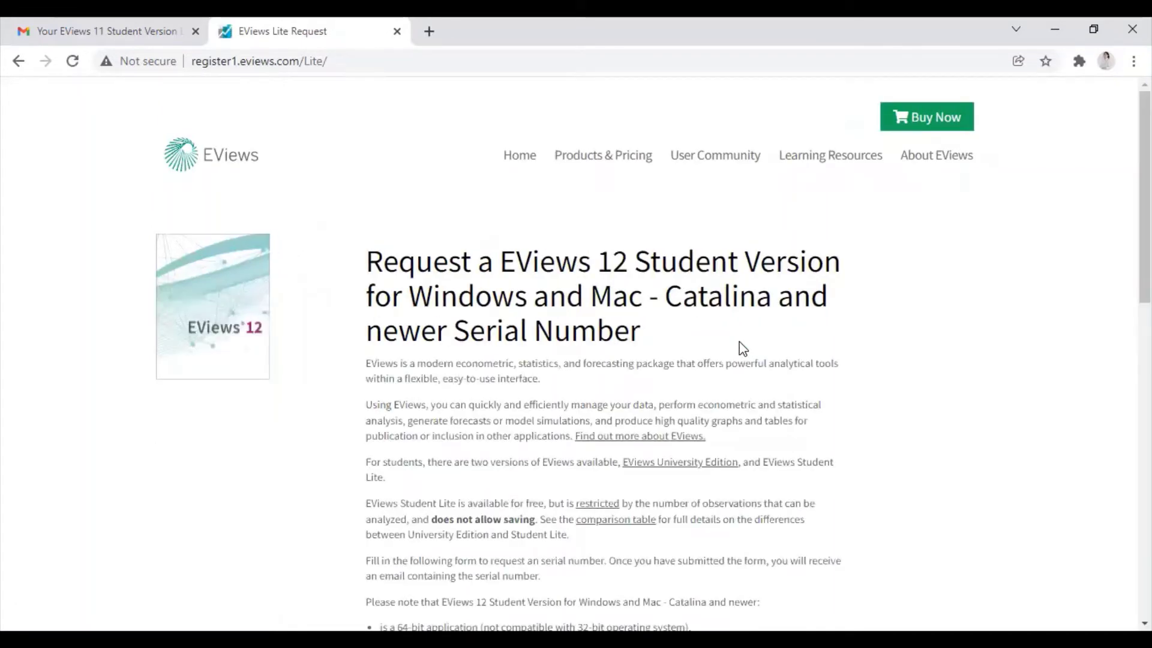
- Scroll down to the Lite Request form and select the First Name field
{"action": "scroll", "coordinate": [742, 348], "scroll_direction": "down", "scroll_amount": 6}
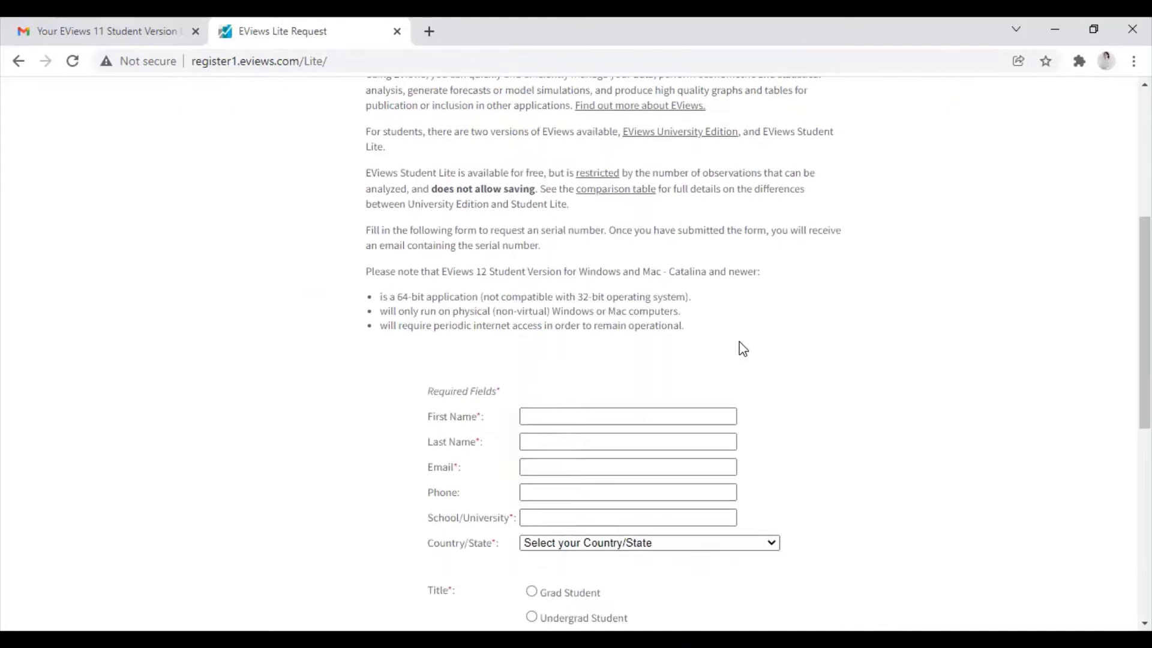
{"action": "scroll", "coordinate": [743, 348], "scroll_direction": "down", "scroll_amount": 1}
{"action": "left_click", "coordinate": [577, 310]}
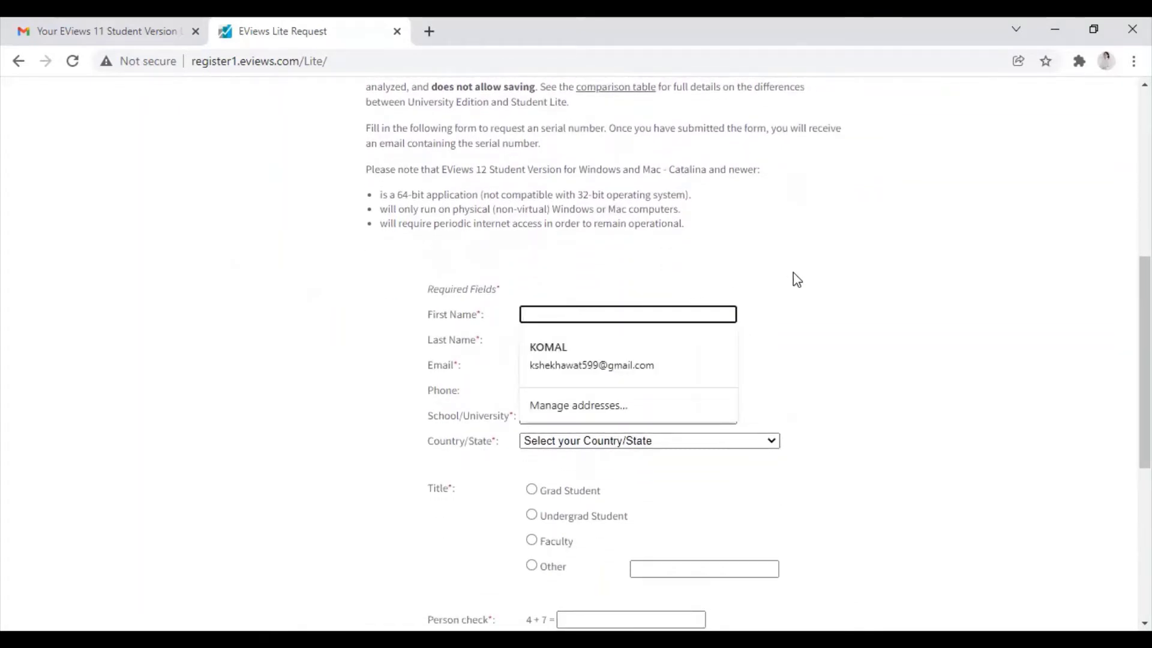
- Submit the blank form with Request Serial Number so the required fields are flagged
{"action": "scroll", "coordinate": [797, 280], "scroll_direction": "down", "scroll_amount": 1}
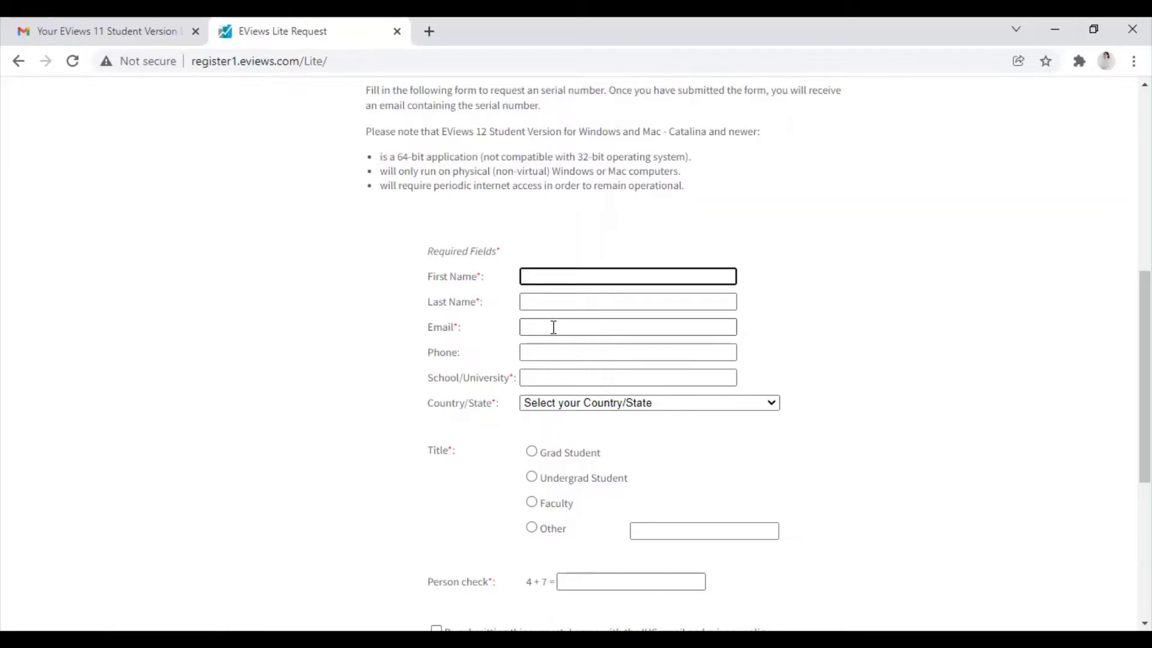
{"action": "scroll", "coordinate": [554, 327], "scroll_direction": "down", "scroll_amount": 1}
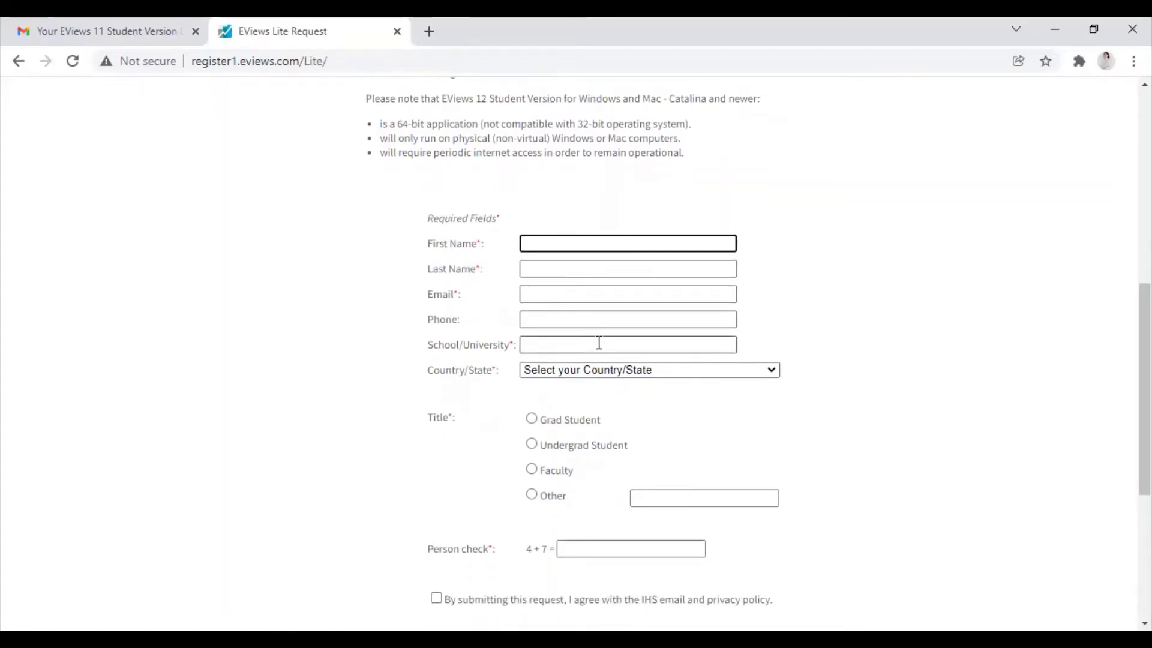
{"action": "scroll", "coordinate": [599, 343], "scroll_direction": "down", "scroll_amount": 2}
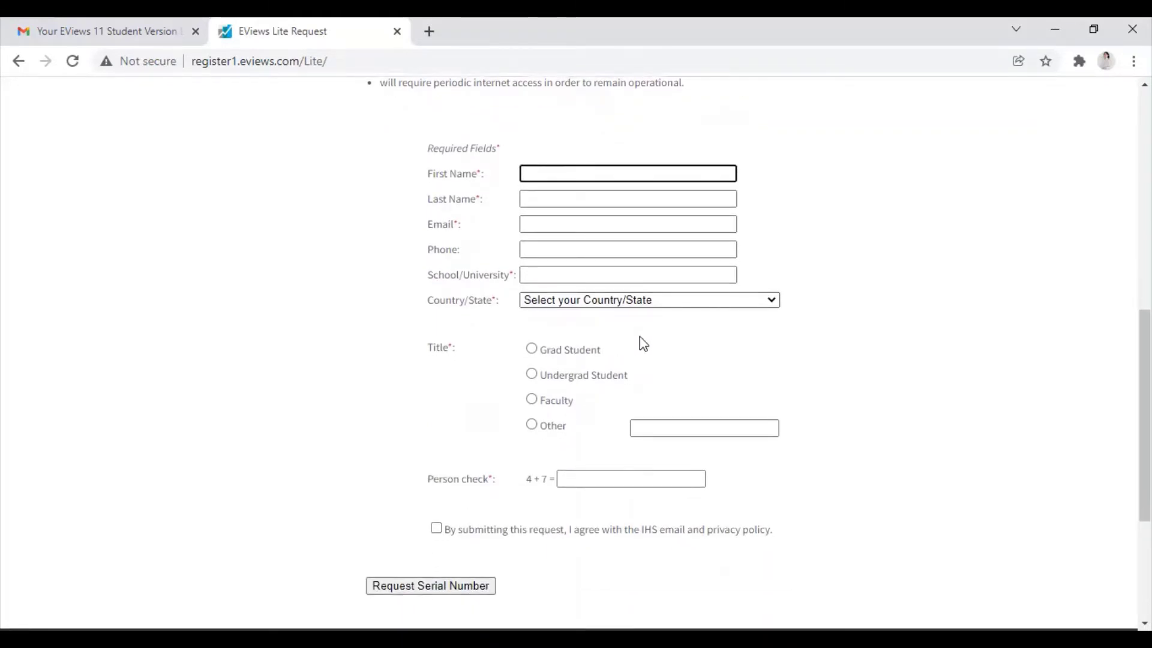
{"action": "scroll", "coordinate": [642, 343], "scroll_direction": "down", "scroll_amount": 2}
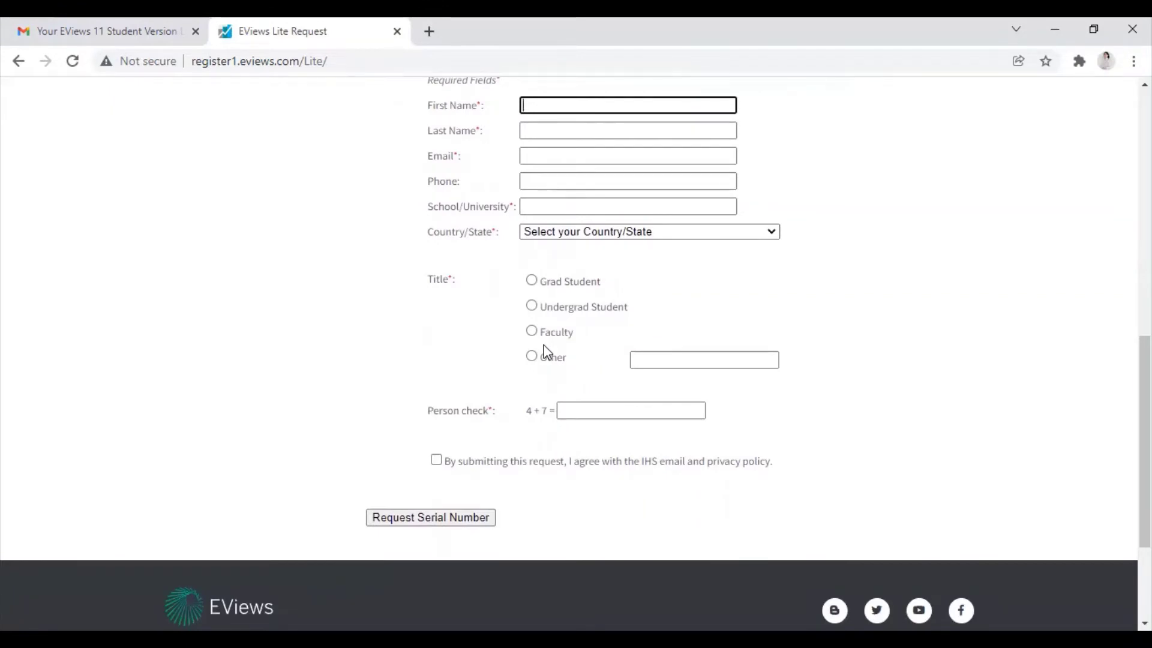
{"action": "scroll", "coordinate": [544, 353], "scroll_direction": "down", "scroll_amount": 2}
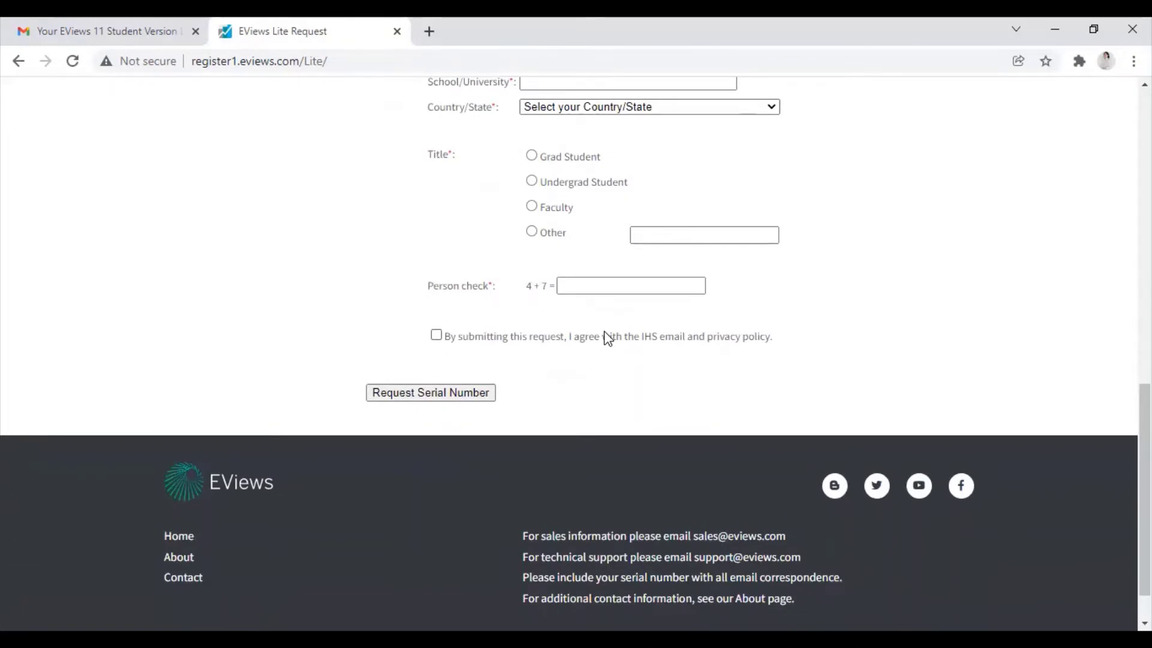
{"action": "scroll", "coordinate": [605, 332], "scroll_direction": "up", "scroll_amount": 1}
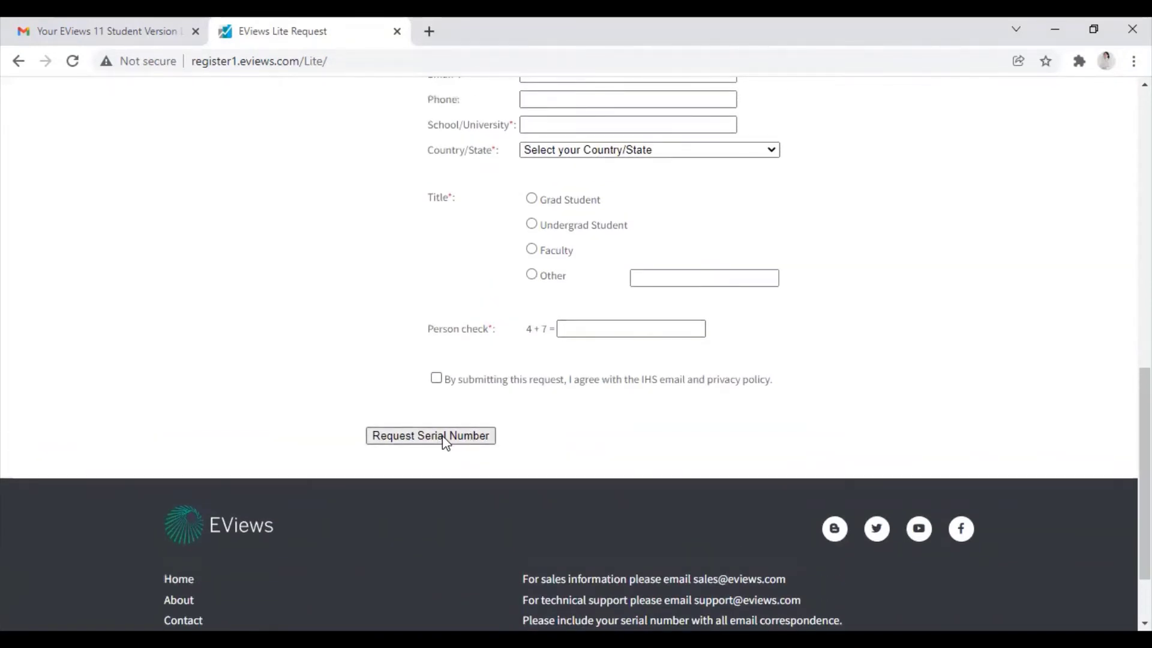
{"action": "left_click", "coordinate": [445, 441]}
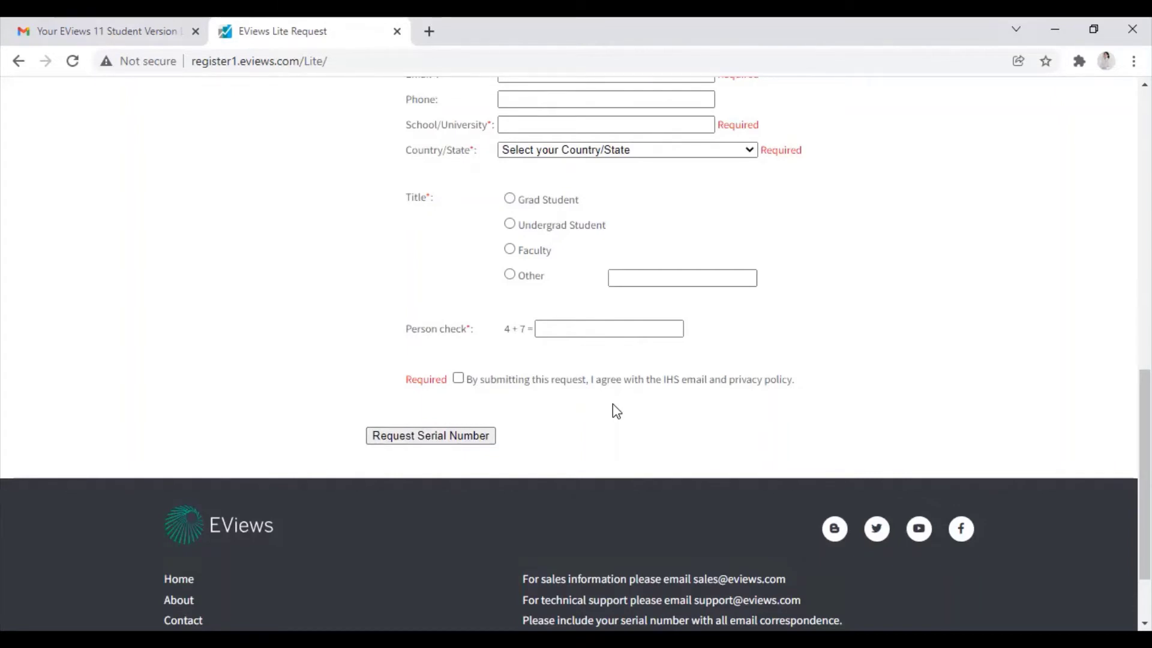
{"action": "scroll", "coordinate": [613, 405], "scroll_direction": "up", "scroll_amount": 5}
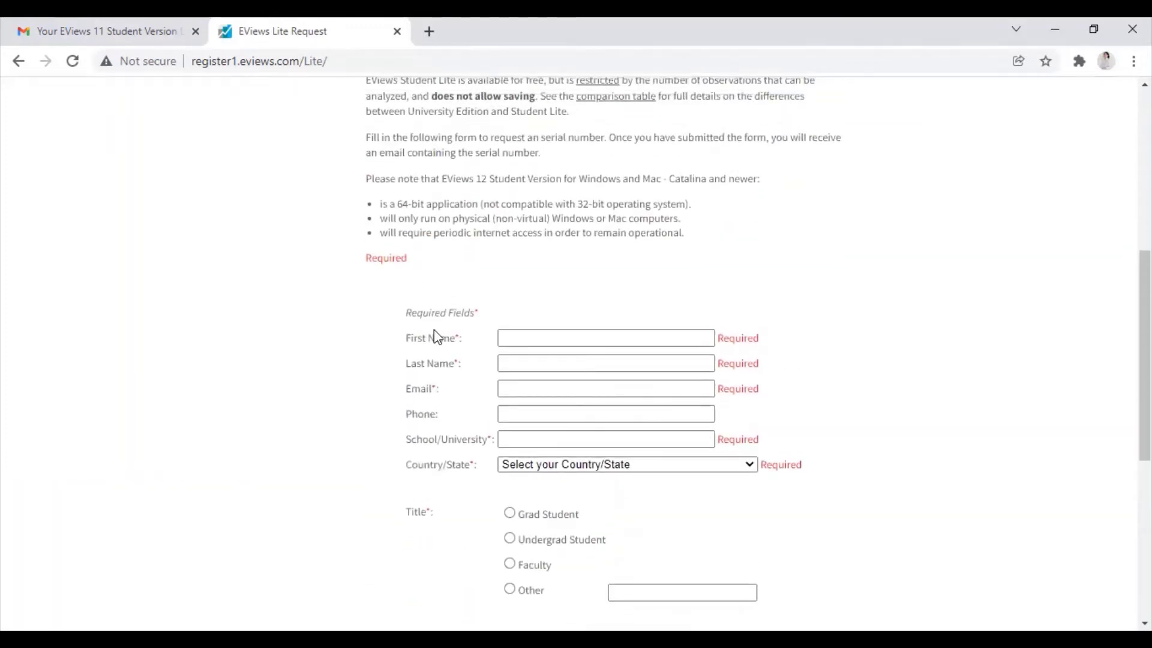
- Return to the EViews licence email in Gmail and scroll to the Lite Licensing Information
{"action": "left_click", "coordinate": [144, 27]}
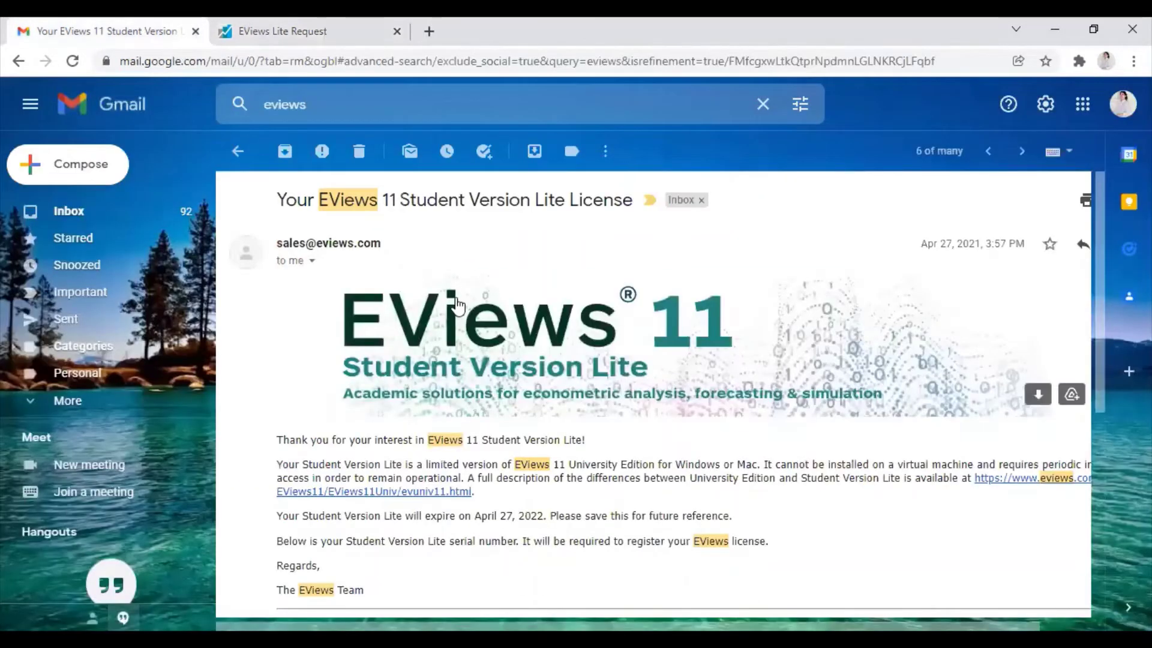
{"action": "scroll", "coordinate": [458, 306], "scroll_direction": "down", "scroll_amount": 1}
{"action": "scroll", "coordinate": [458, 306], "scroll_direction": "up", "scroll_amount": 1}
{"action": "scroll", "coordinate": [408, 328], "scroll_direction": "down", "scroll_amount": 1}
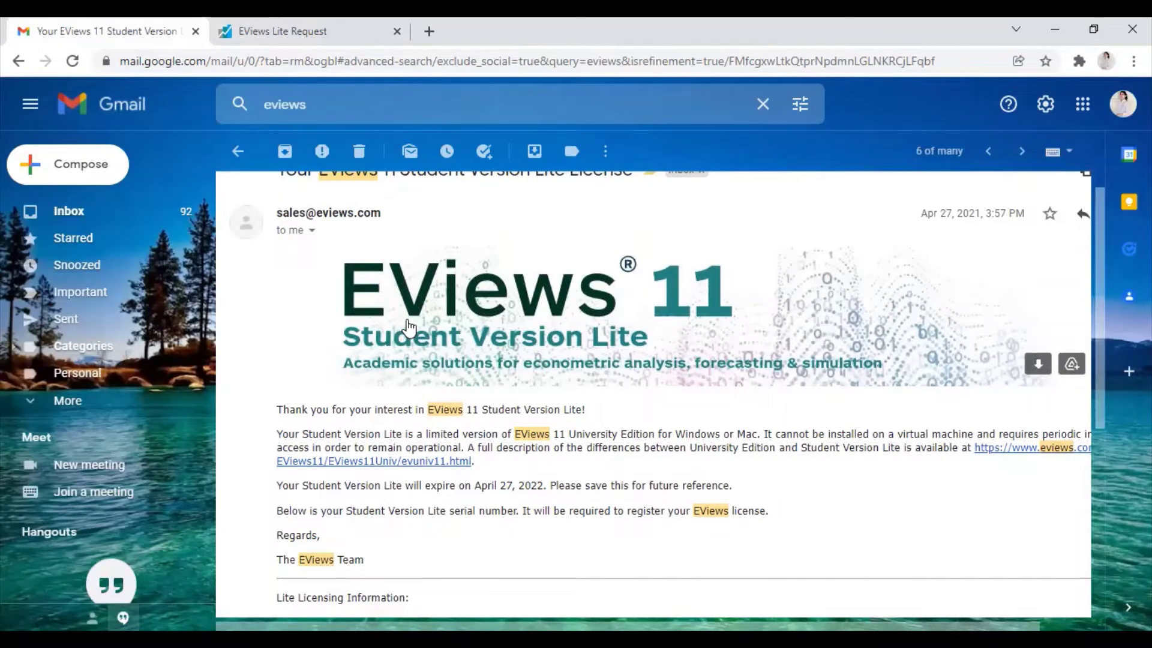
{"action": "scroll", "coordinate": [408, 327], "scroll_direction": "down", "scroll_amount": 2}
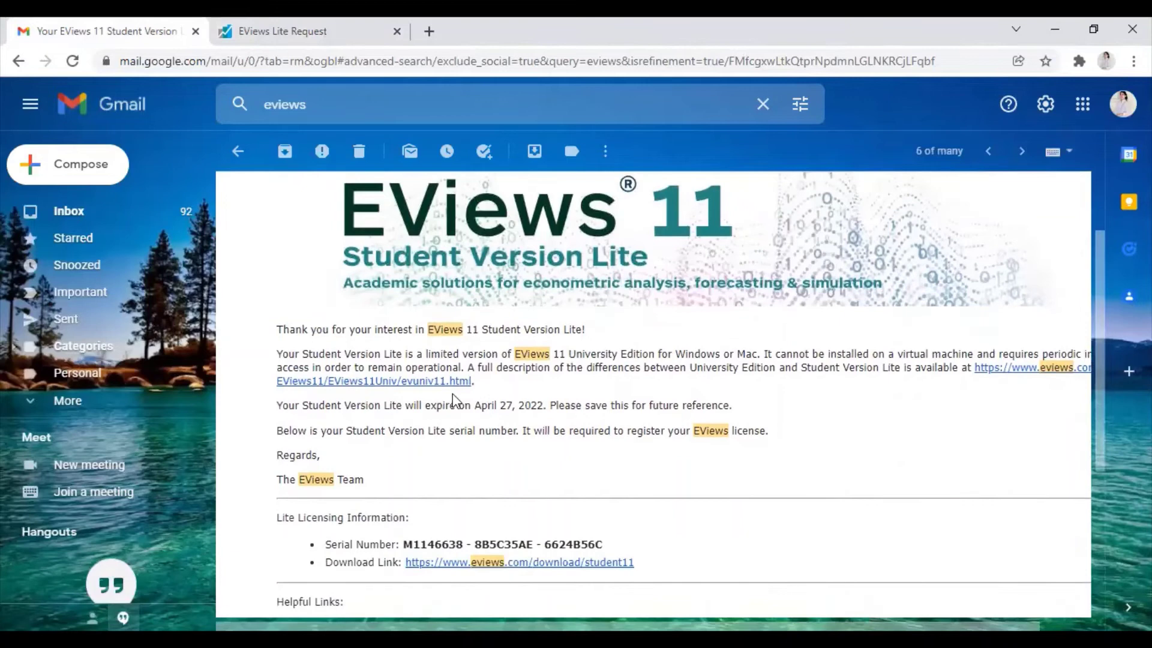
{"action": "scroll", "coordinate": [452, 394], "scroll_direction": "down", "scroll_amount": 2}
{"action": "scroll", "coordinate": [452, 393], "scroll_direction": "down", "scroll_amount": 3}
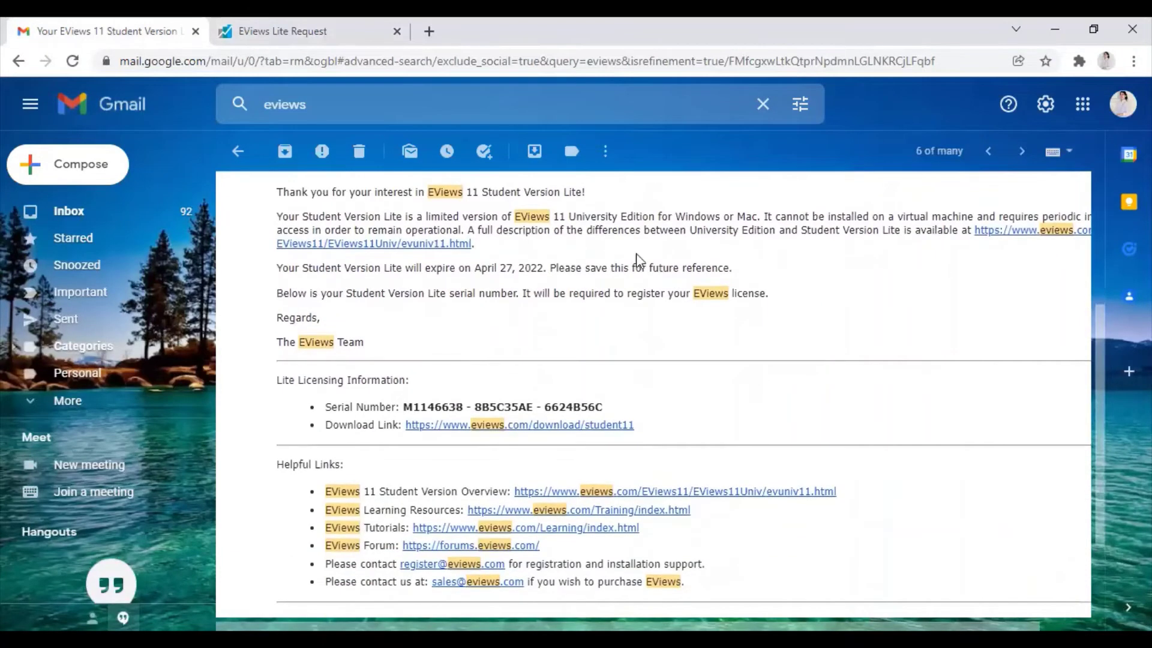
{"action": "scroll", "coordinate": [522, 291], "scroll_direction": "down", "scroll_amount": 3}
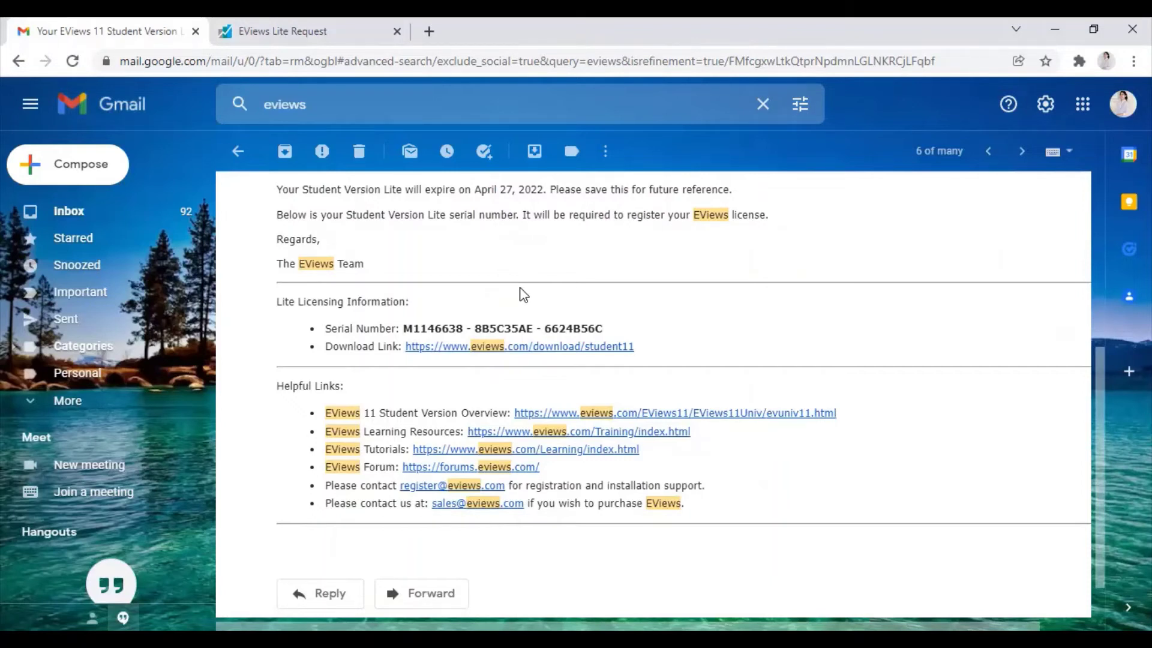
{"action": "scroll", "coordinate": [522, 295], "scroll_direction": "down", "scroll_amount": 1}
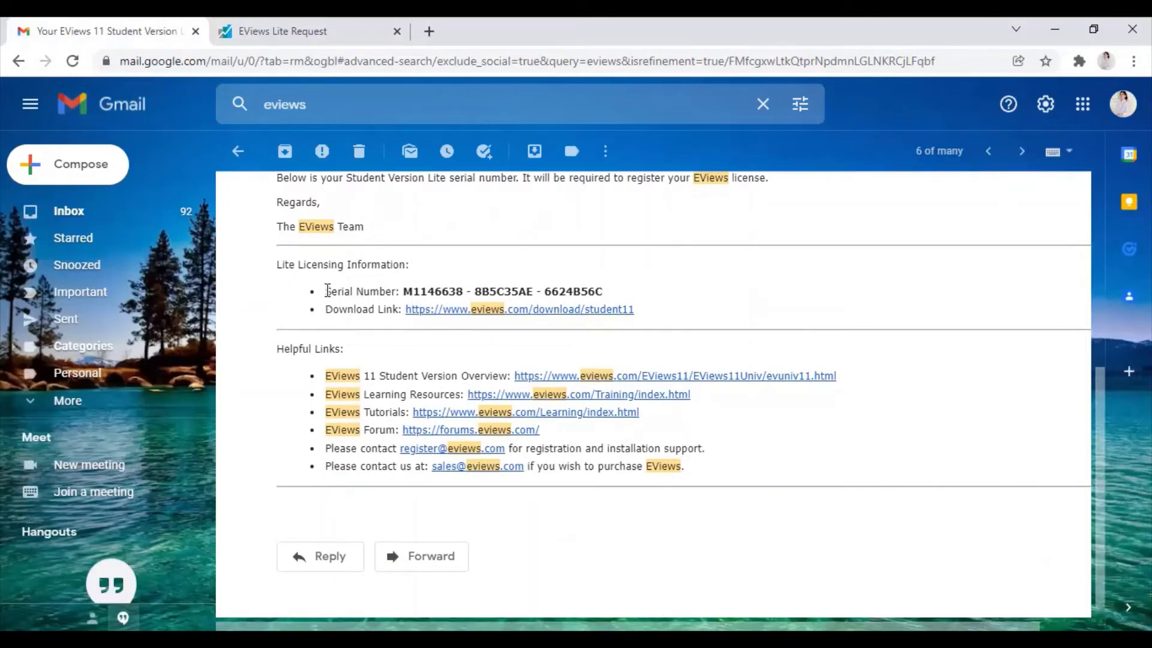
- Select and copy the Serial Number line, then clear the selection
{"action": "left_click_drag", "start_coordinate": [327, 291], "coordinate": [634, 298]}
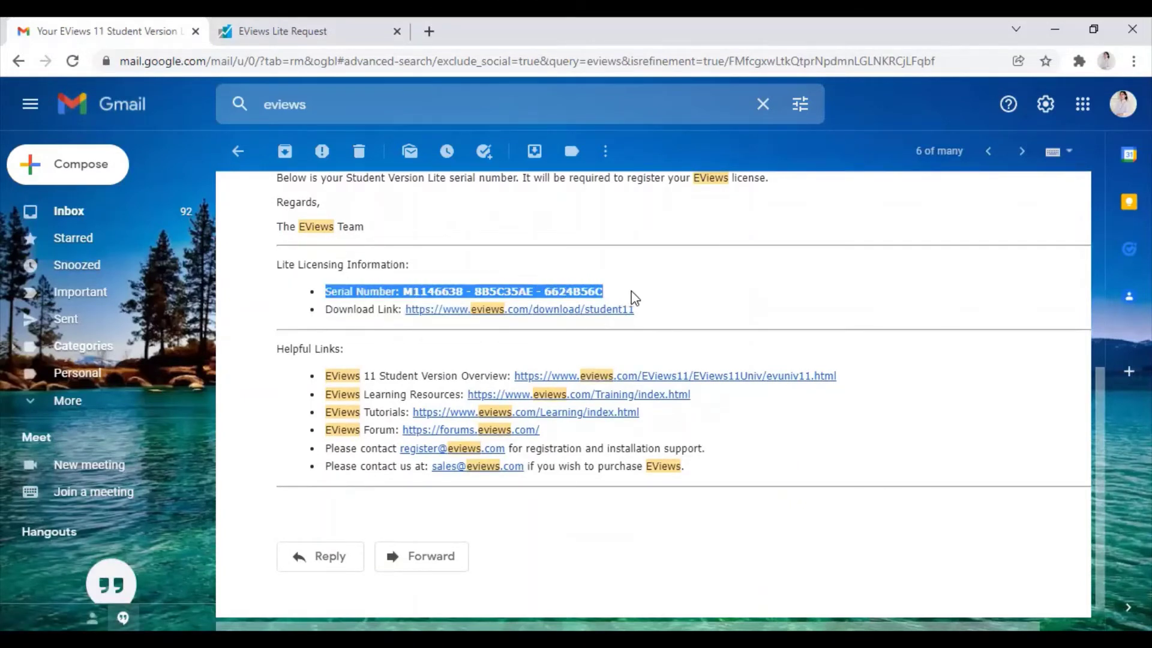
{"action": "left_click", "coordinate": [471, 261]}
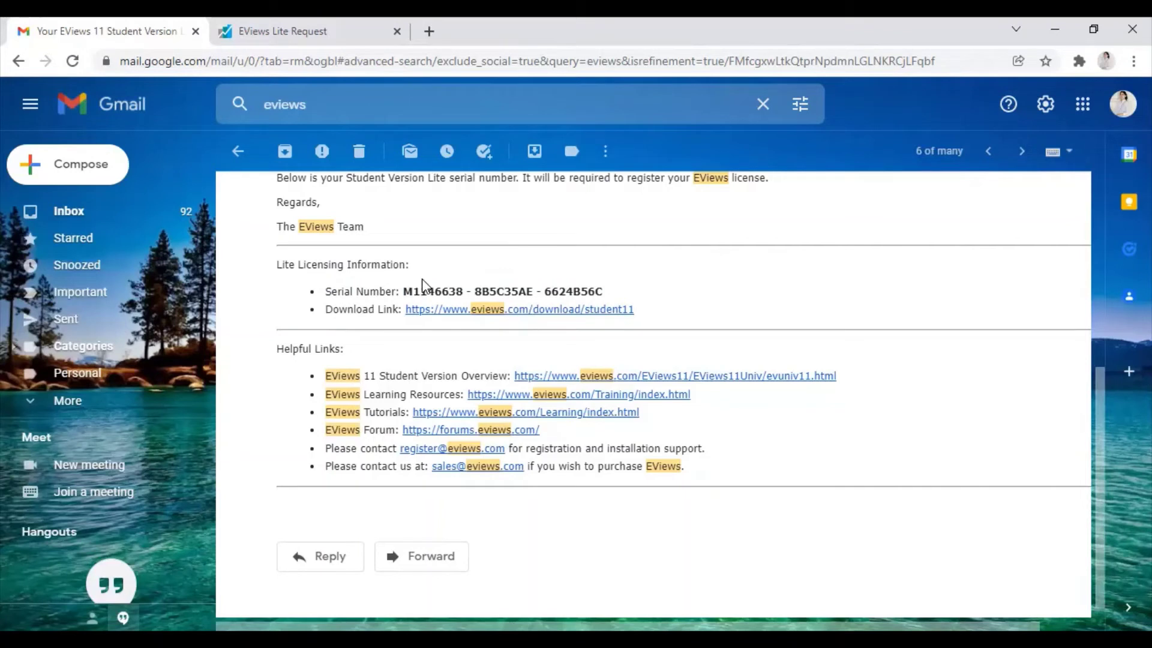
{"action": "scroll", "coordinate": [422, 281], "scroll_direction": "down", "scroll_amount": 1}
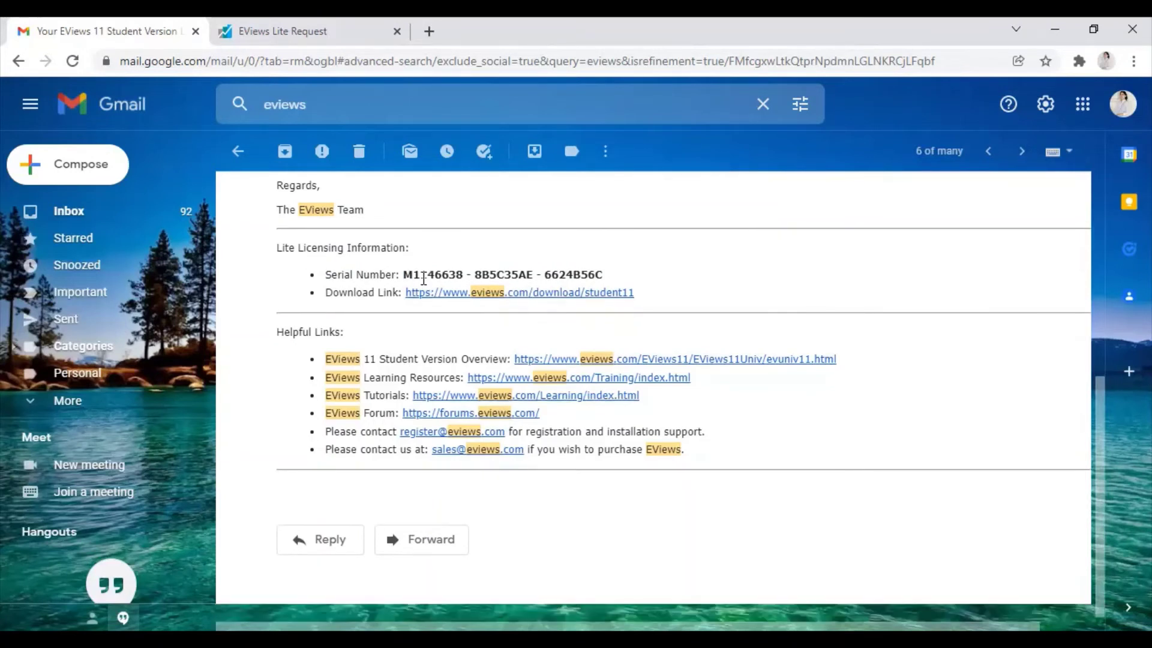
- Follow the email's student11 link and download the Windows 'Download EViews 11 Student Version' installer
{"action": "left_click", "coordinate": [530, 298]}
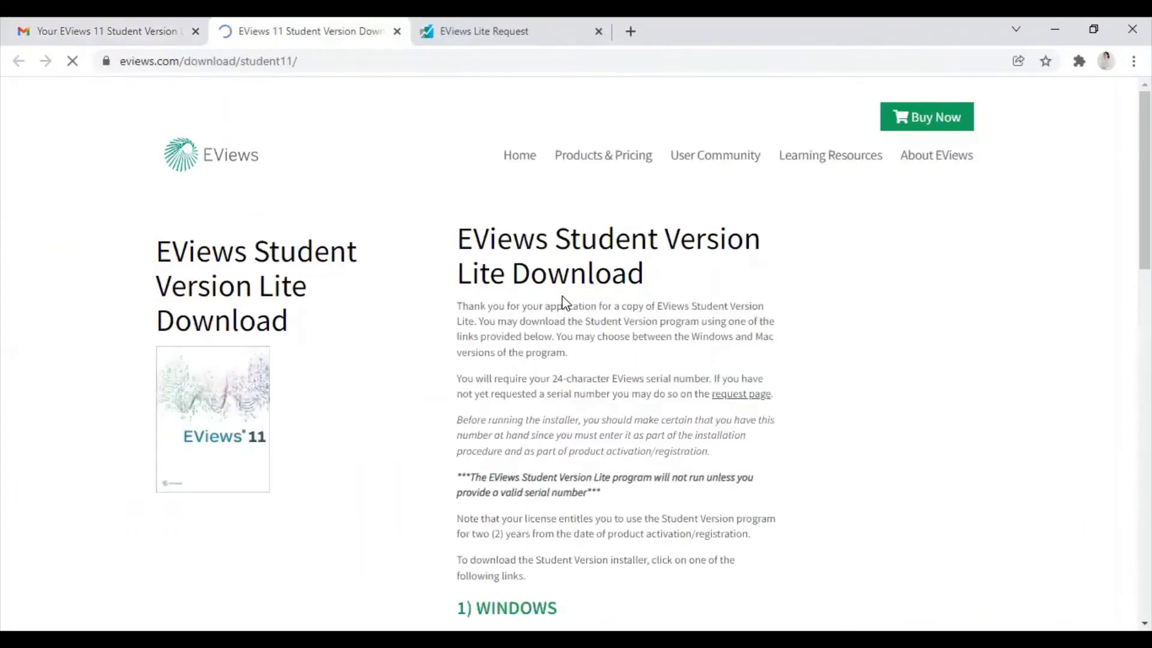
{"action": "scroll", "coordinate": [566, 304], "scroll_direction": "down", "scroll_amount": 5}
{"action": "scroll", "coordinate": [563, 301], "scroll_direction": "down", "scroll_amount": 1}
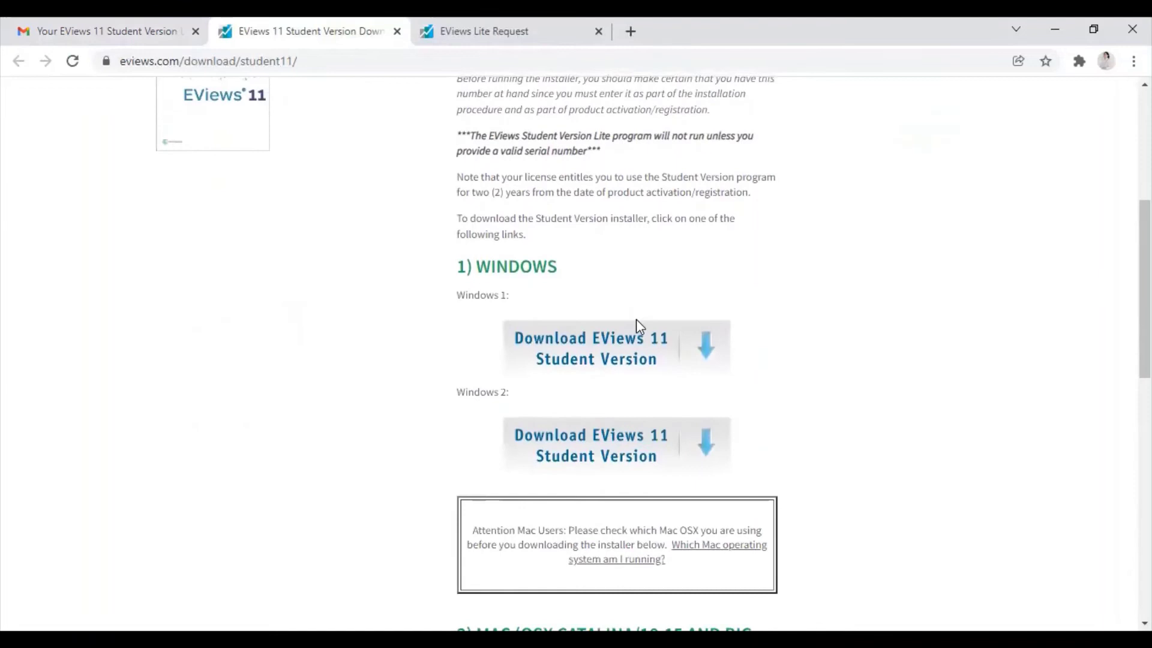
{"action": "scroll", "coordinate": [578, 352], "scroll_direction": "down", "scroll_amount": 1}
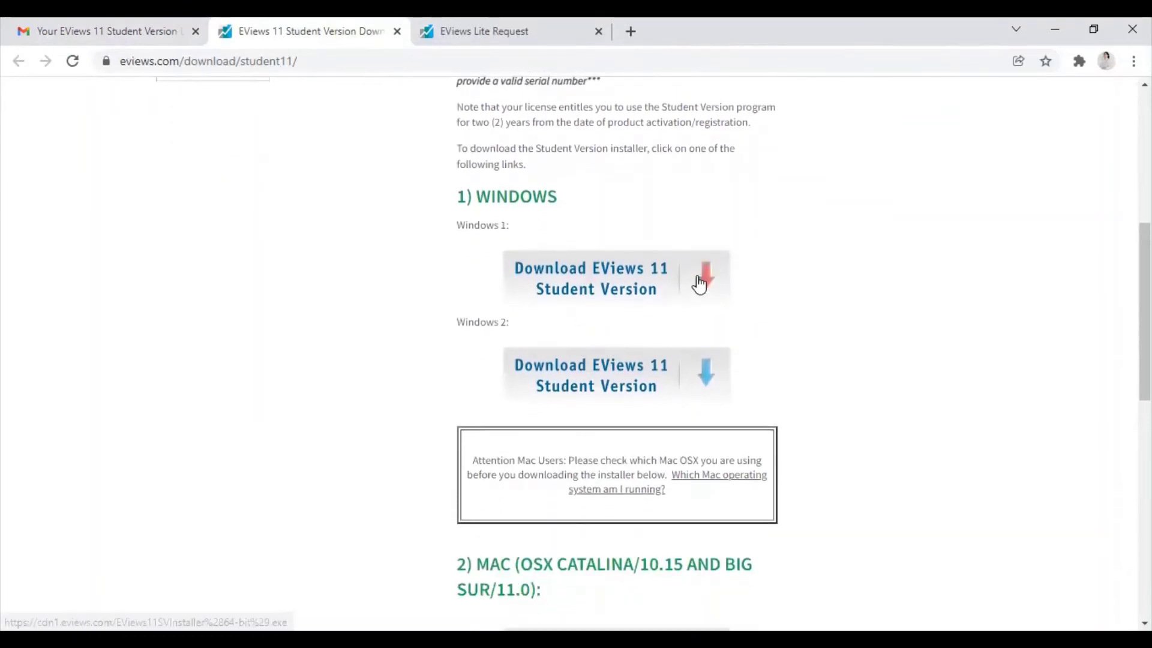
{"action": "scroll", "coordinate": [700, 279], "scroll_direction": "down", "scroll_amount": 2}
{"action": "scroll", "coordinate": [699, 285], "scroll_direction": "down", "scroll_amount": 4}
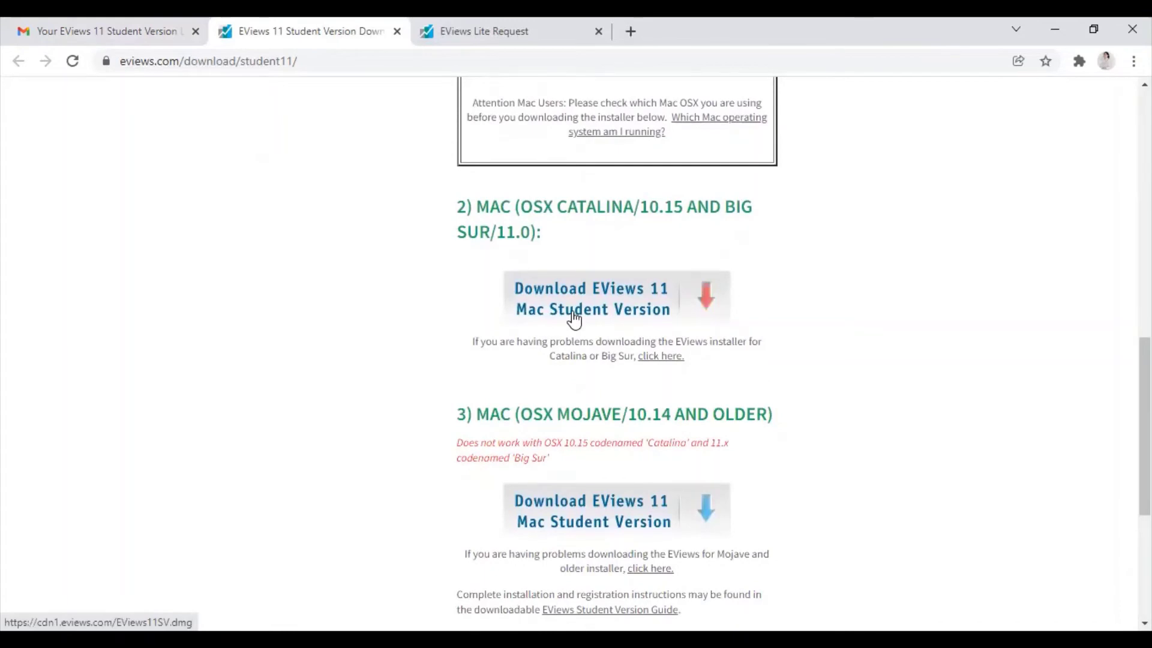
{"action": "scroll", "coordinate": [575, 320], "scroll_direction": "up", "scroll_amount": 5}
{"action": "left_click", "coordinate": [596, 246]}
{"action": "left_click", "coordinate": [596, 241]}
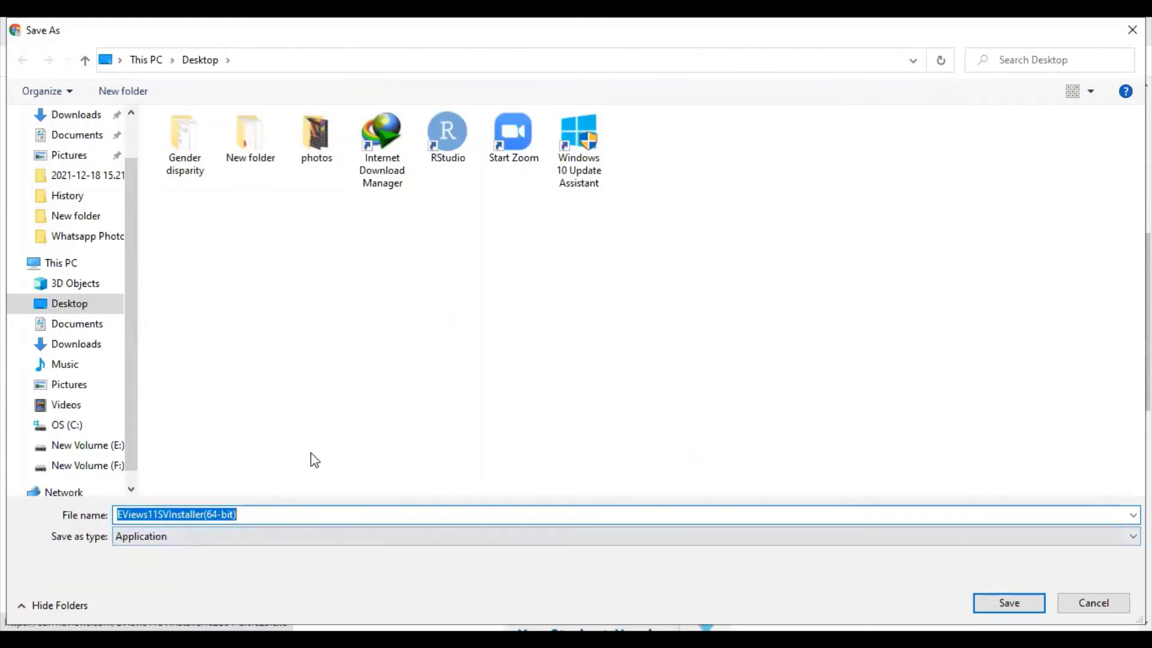
- Save EViews11SVInstaller(64-bit) to the Desktop
{"action": "left_click", "coordinate": [69, 310]}
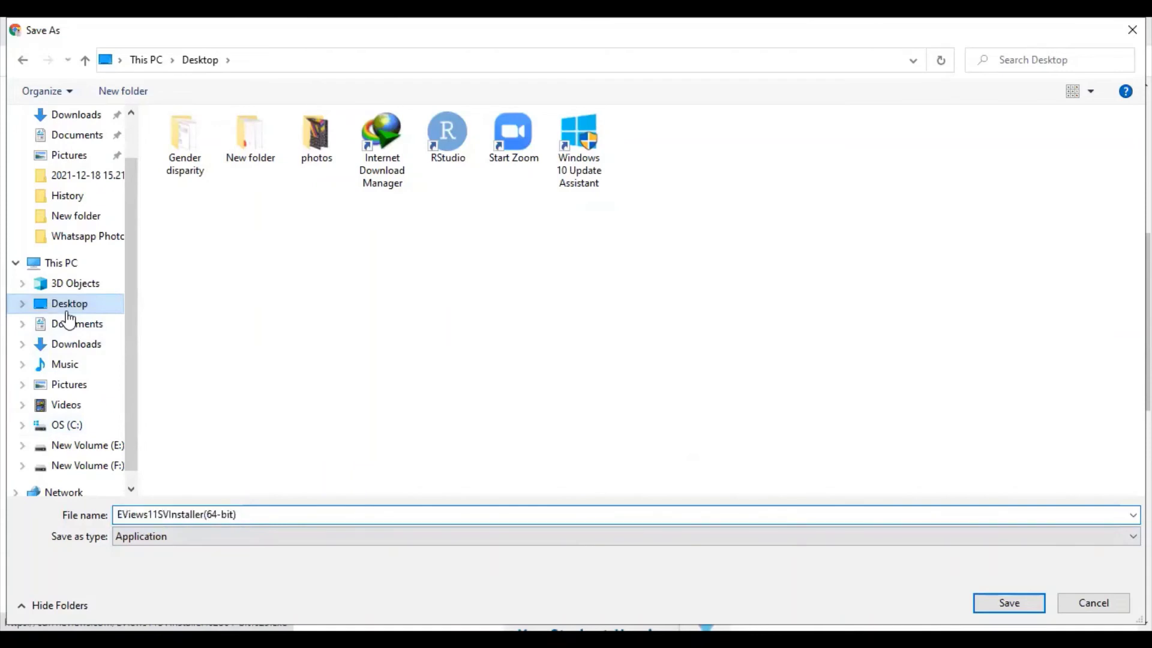
{"action": "left_click", "coordinate": [1009, 603]}
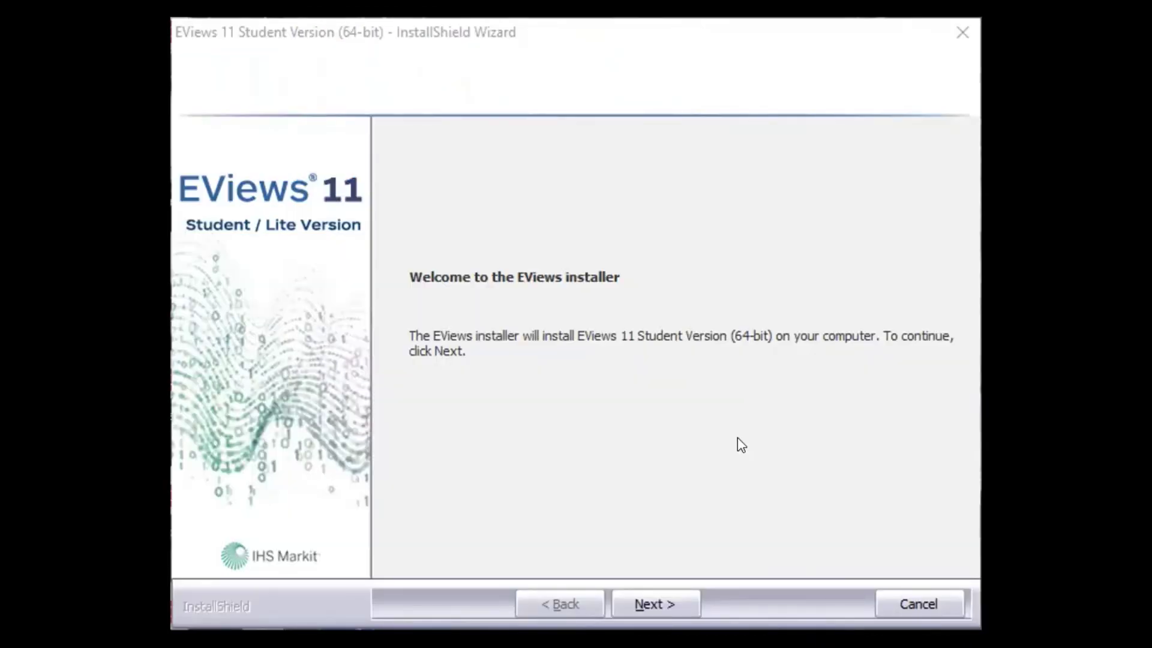
- Pass the welcome screen and accept the EViews 11 licence agreement
{"action": "key", "text": "Return"}
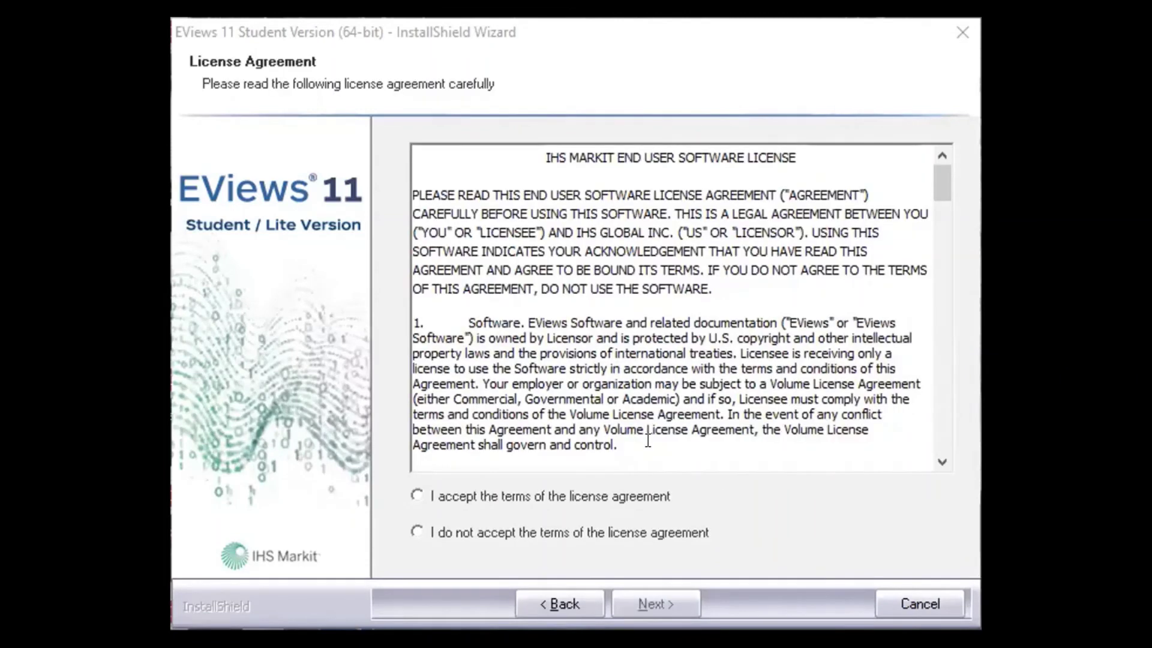
{"action": "left_click", "coordinate": [417, 496]}
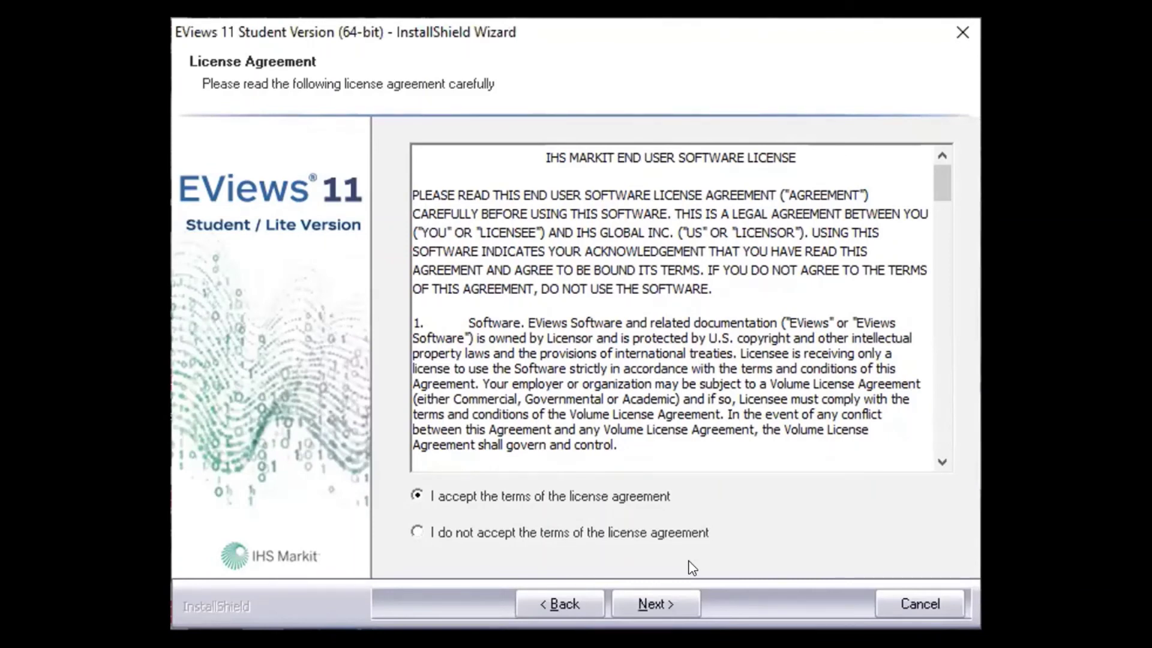
{"action": "left_click", "coordinate": [664, 599]}
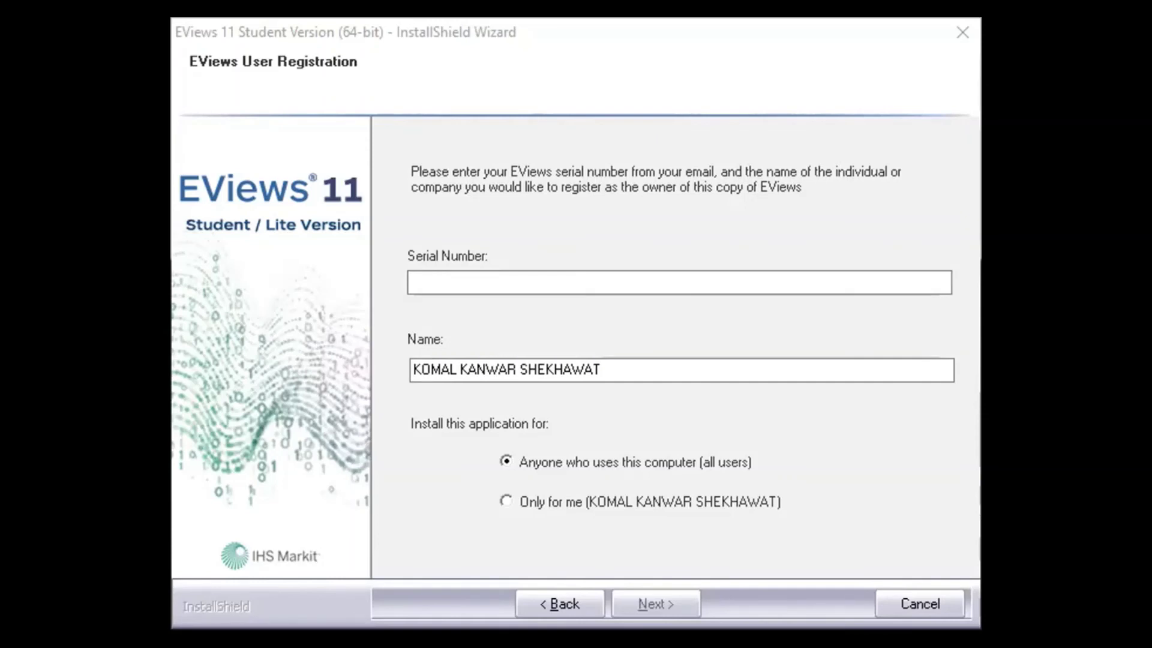
- Paste the copied serial number into User Registration and continue the installation
{"action": "left_click", "coordinate": [544, 277]}
{"action": "key", "text": "ctrl+v"}
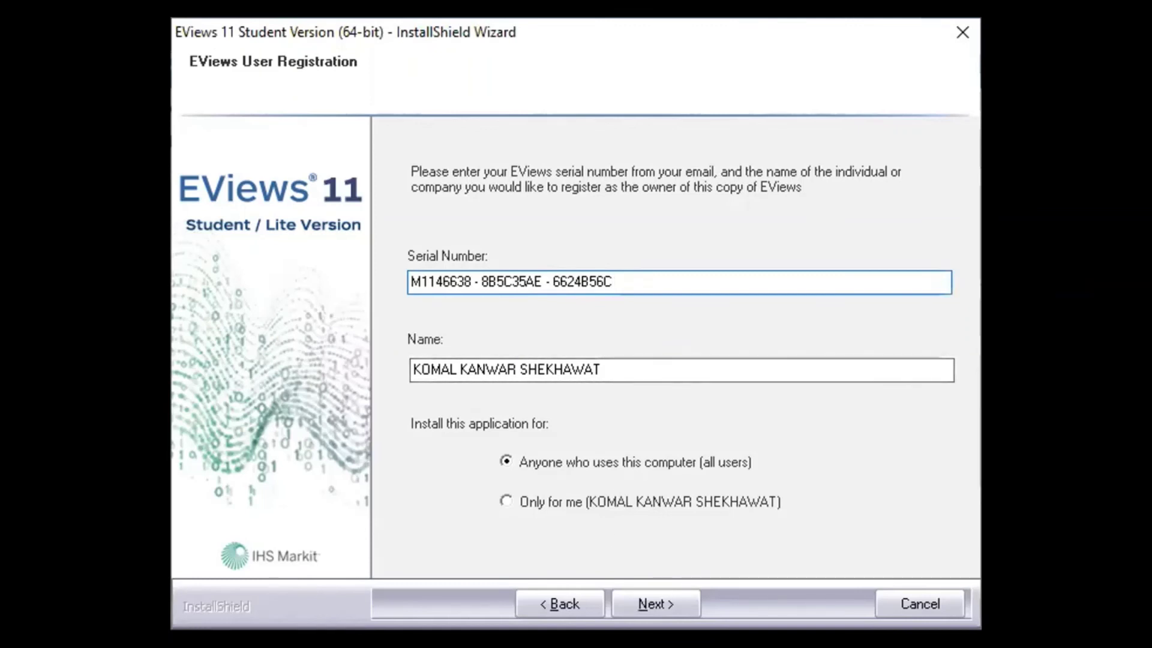
{"action": "left_click", "coordinate": [656, 604]}
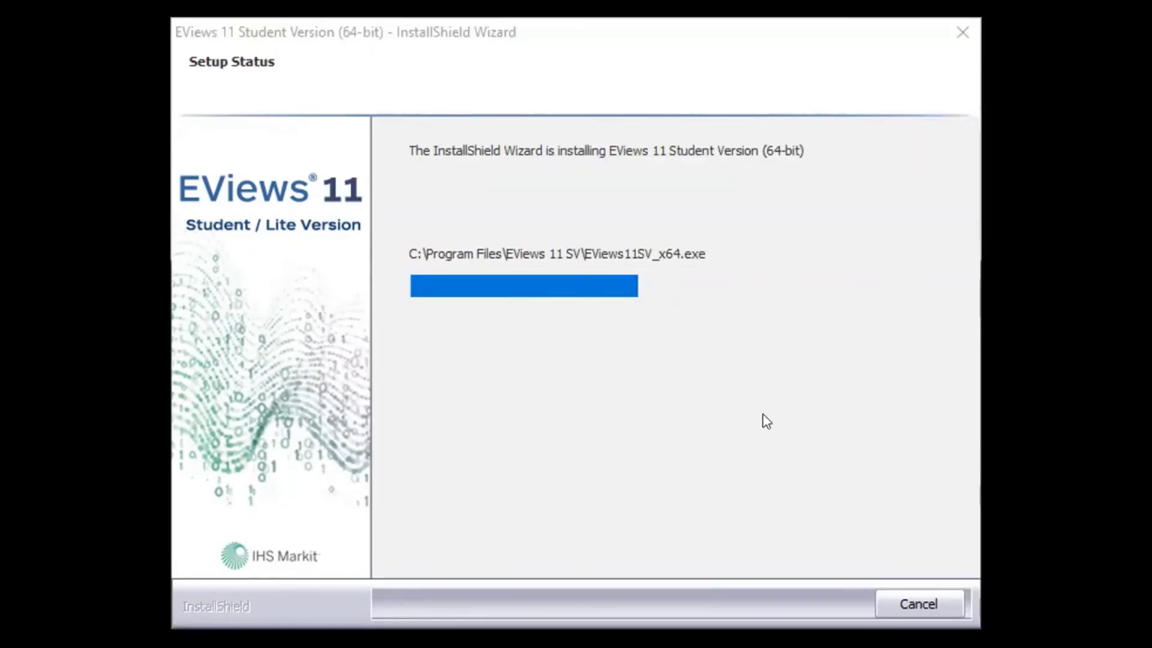